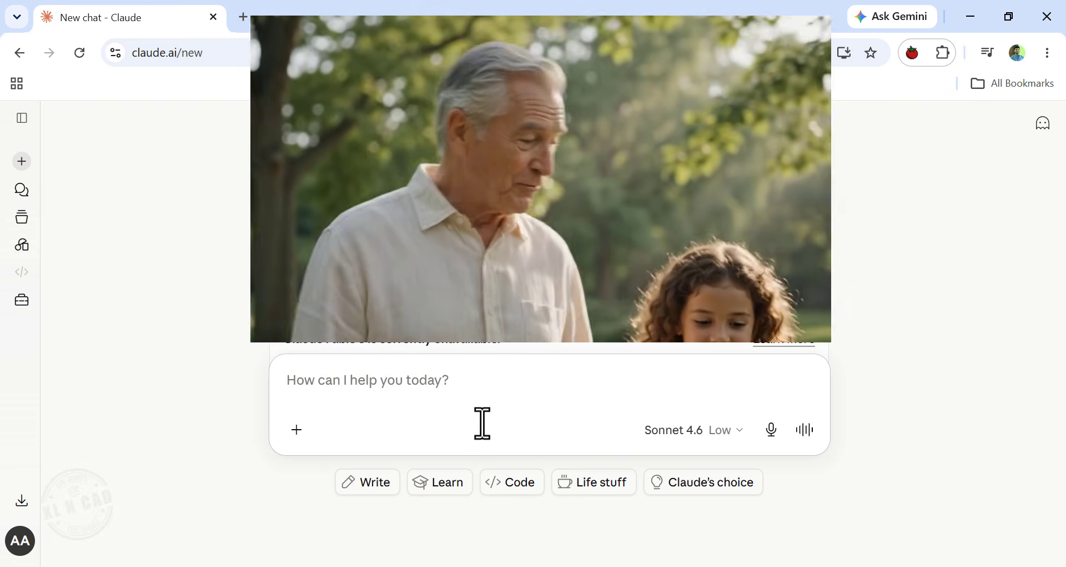
- Write the prompt "Create an 8-slide PowerPoint presentation on the benefits of walking for 30 minutes every day."
type("Crea")
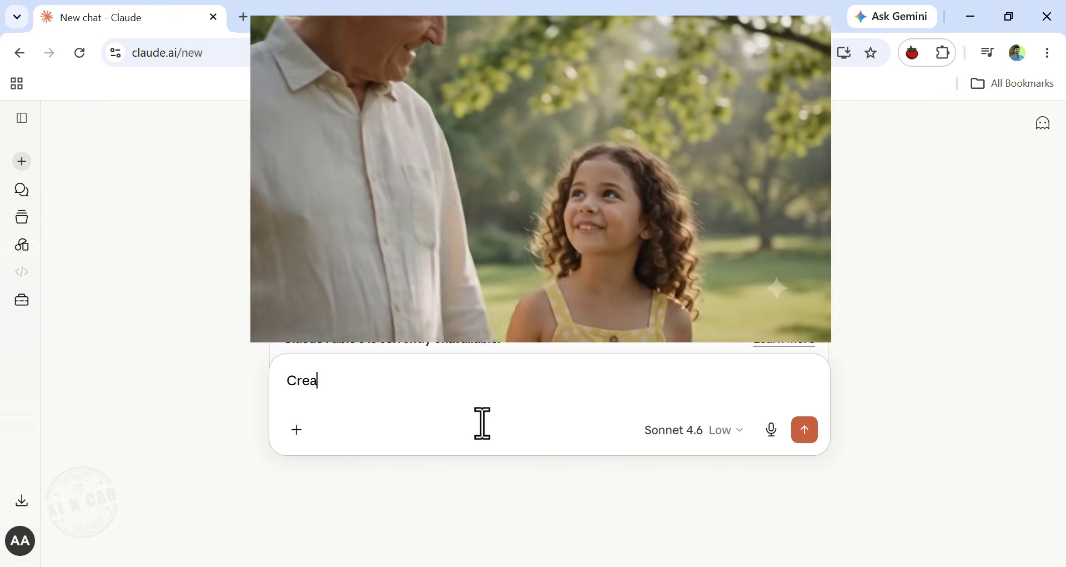
type("te an 8-slide PowerPoint presentati")
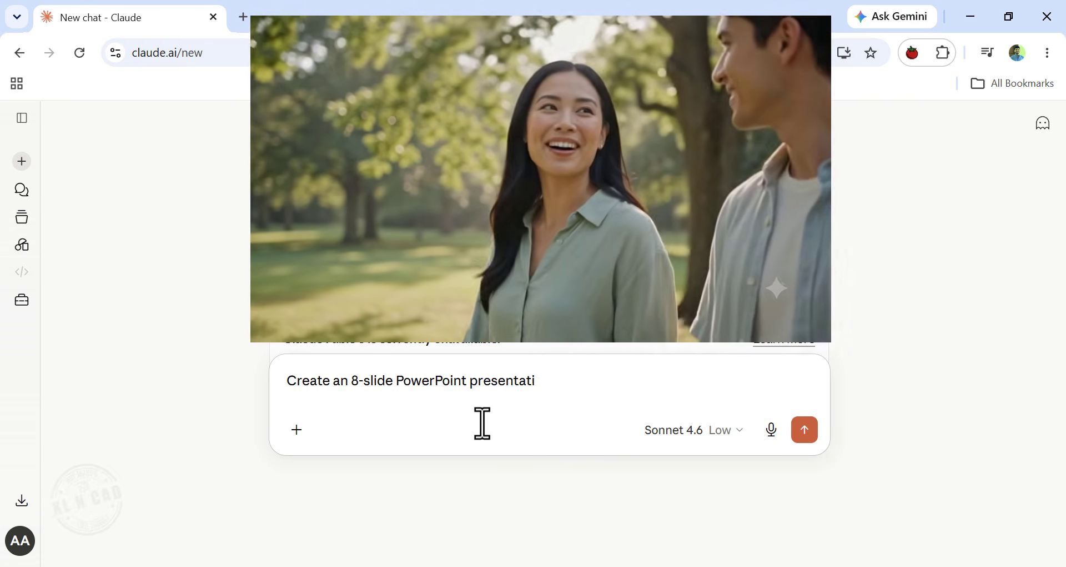
type("on on the benefits of walking for 30 minutes ev")
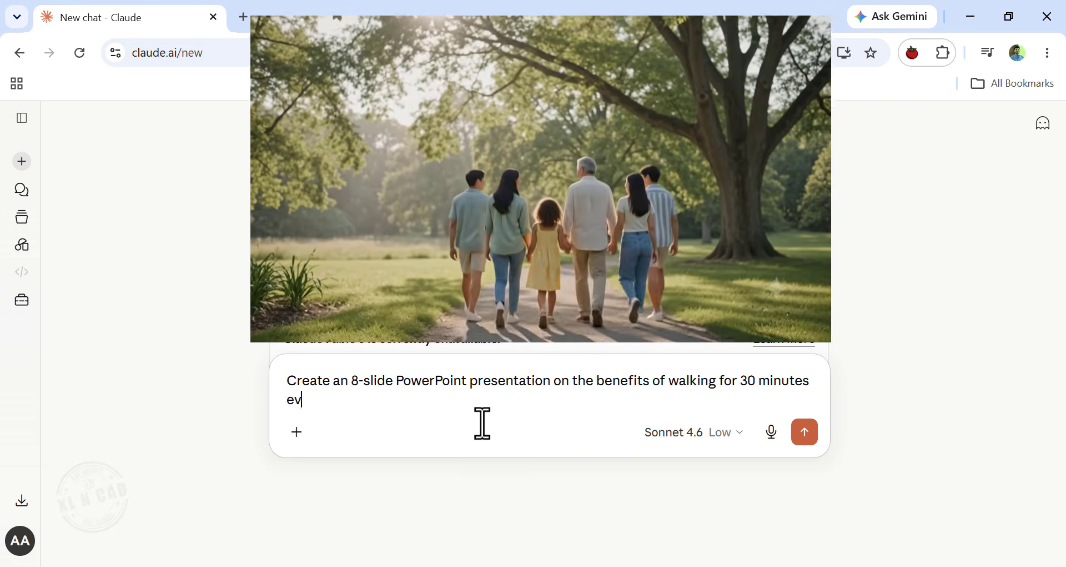
type("ery day.")
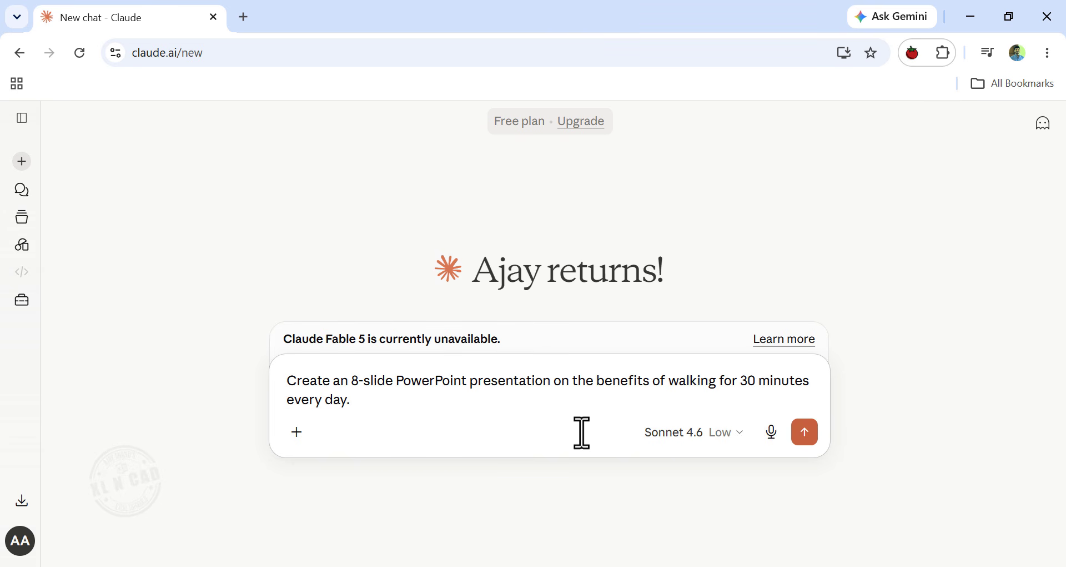
- Add an "Include:" line to the prompt with a numbered list starting with Title slide, Physical health benefits and Weight management
key("shift+Return")
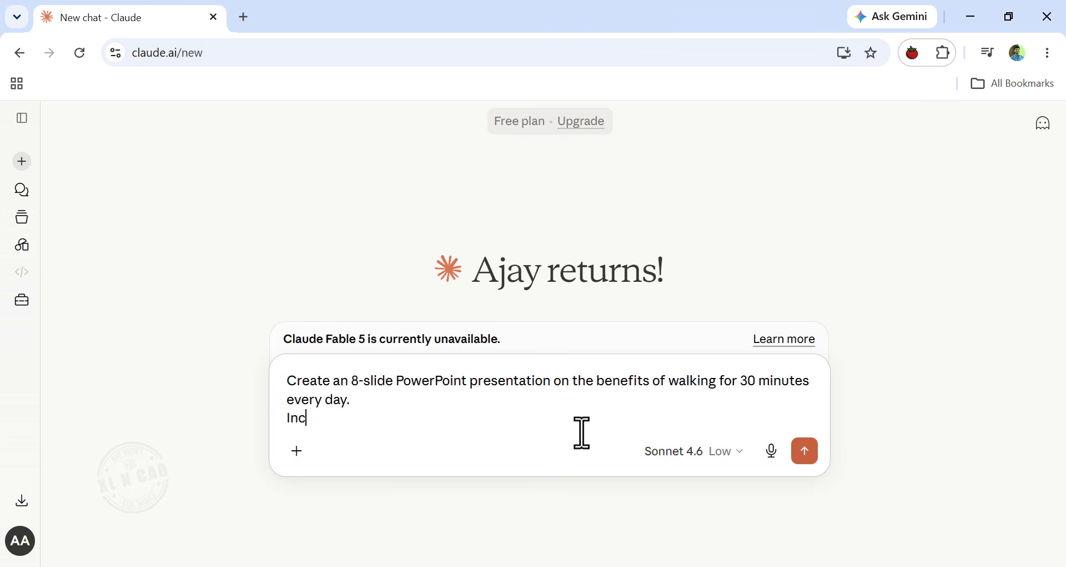
type("Include:")
key("shift+Return")
type("1. ")
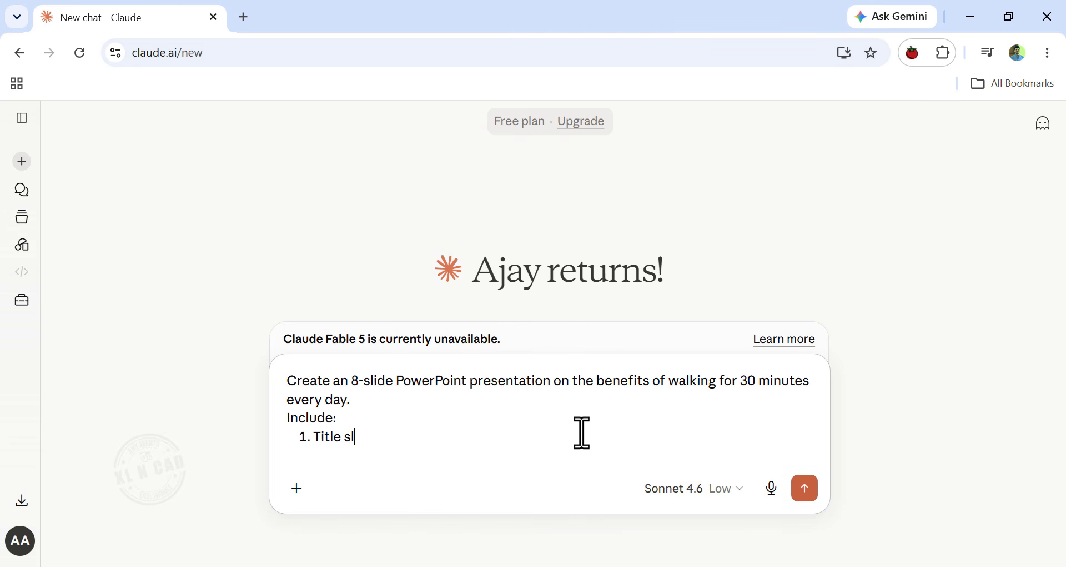
type("Title slide")
key("Return")
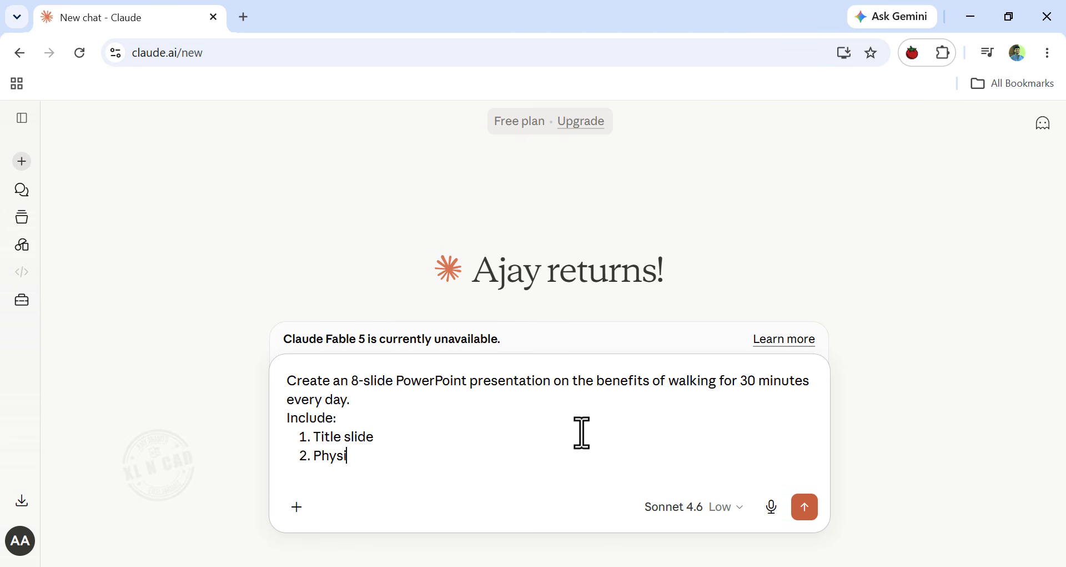
key("Return")
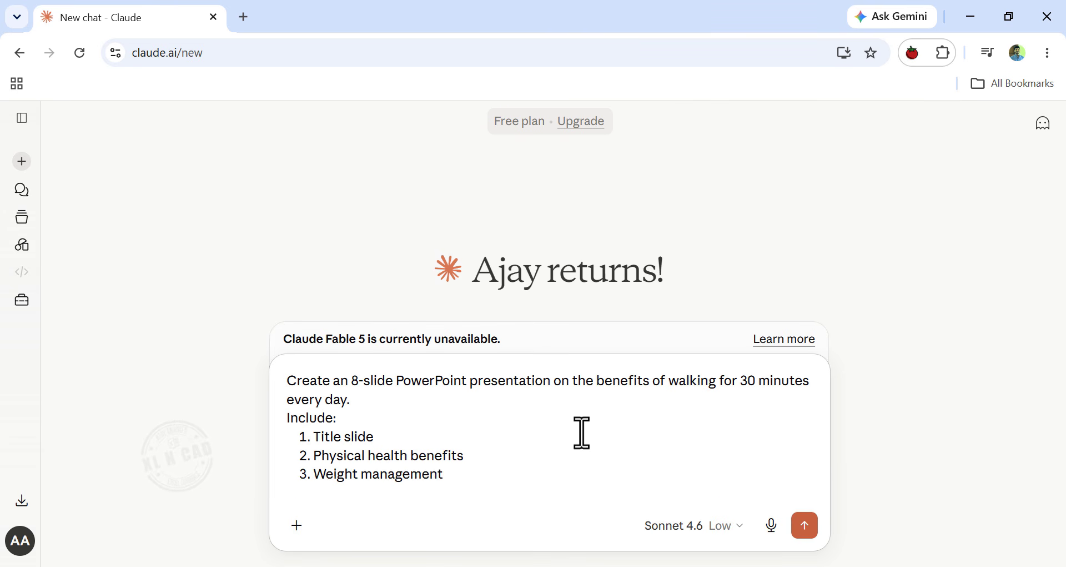
type("Weight management")
key("Return")
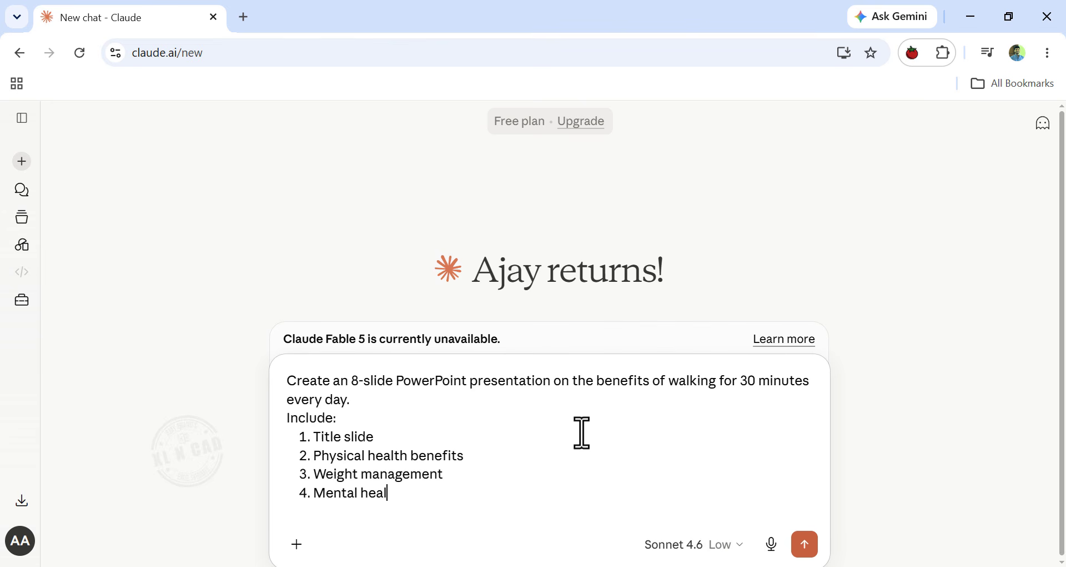
- Continue the numbered list with Mental health benefits, Better sleep, Tips for building a walking habit, Common mistakes and Summary
key("Return")
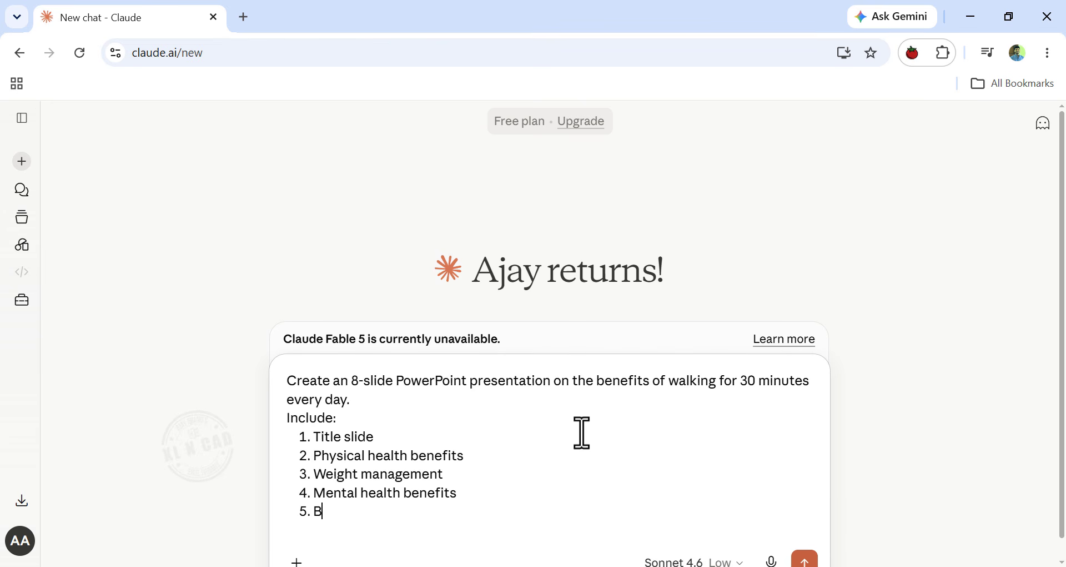
type("Better sleep")
key("Return")
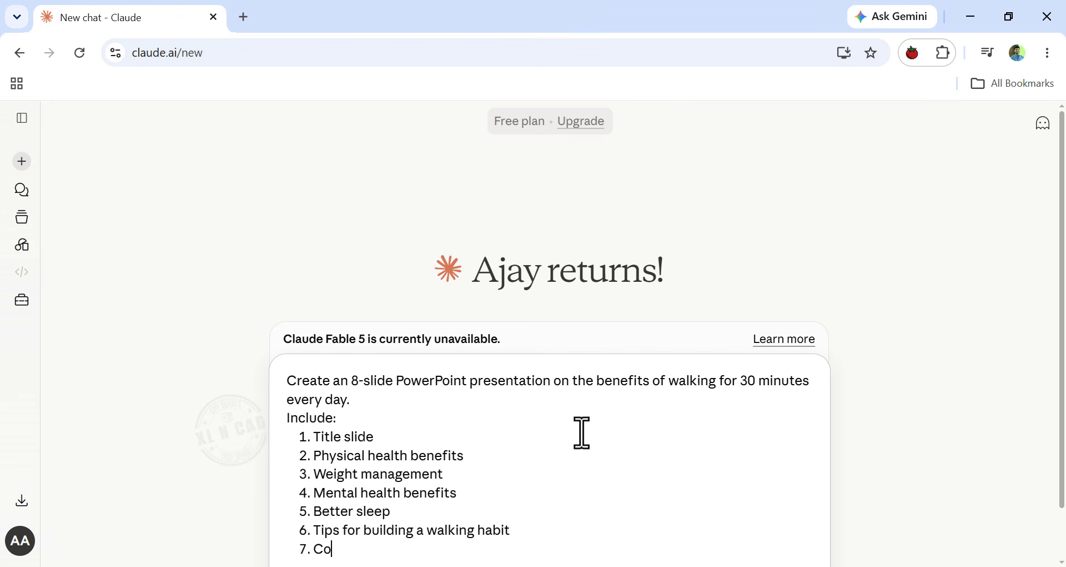
key("Return")
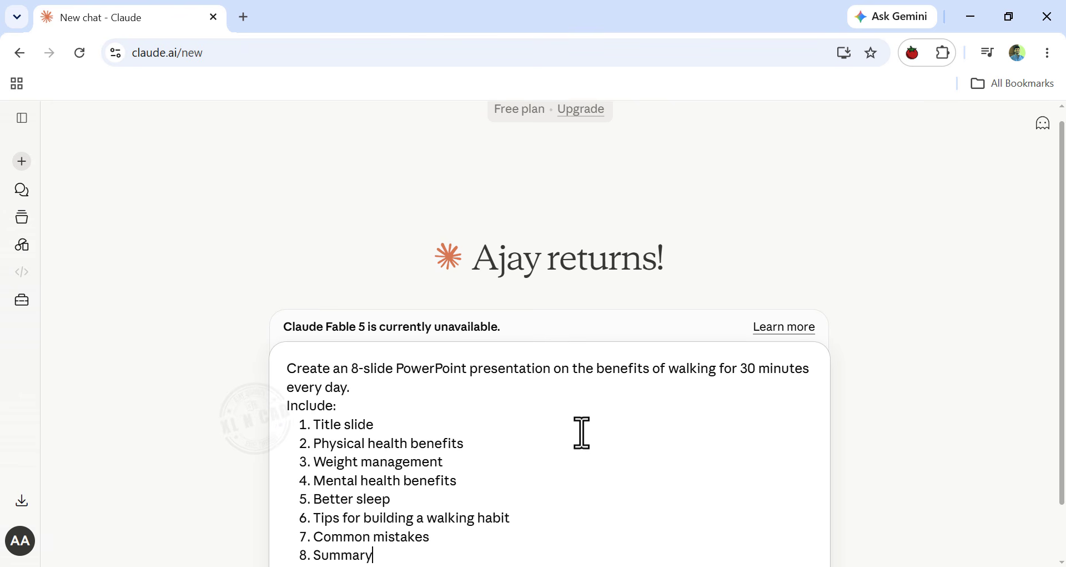
- End the prompt with "Use simple language, bullet points, and suggest one image for each slide." and submit it
key("Return")
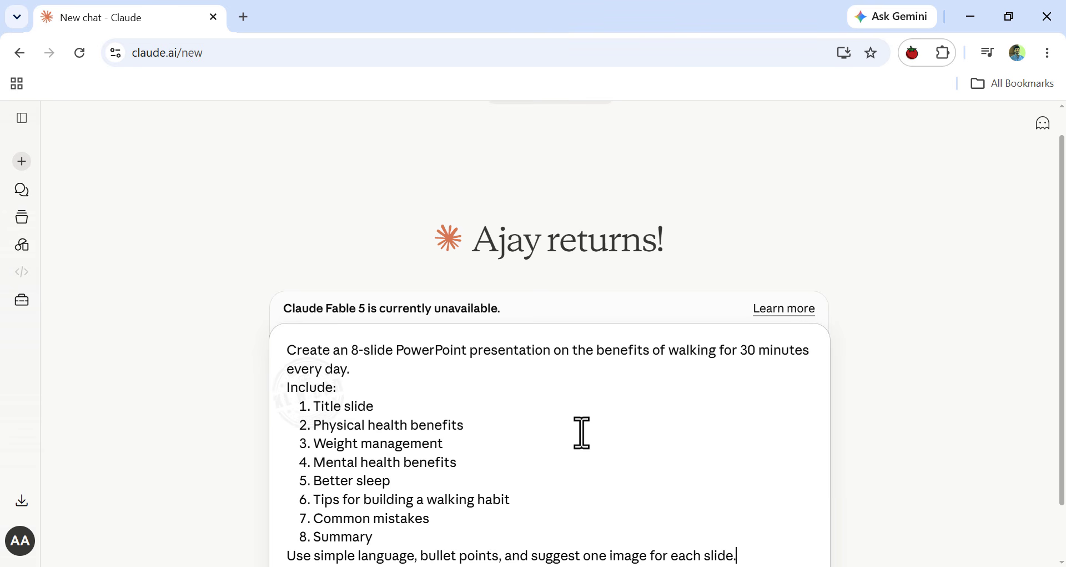
scroll(582, 432, "down", 2)
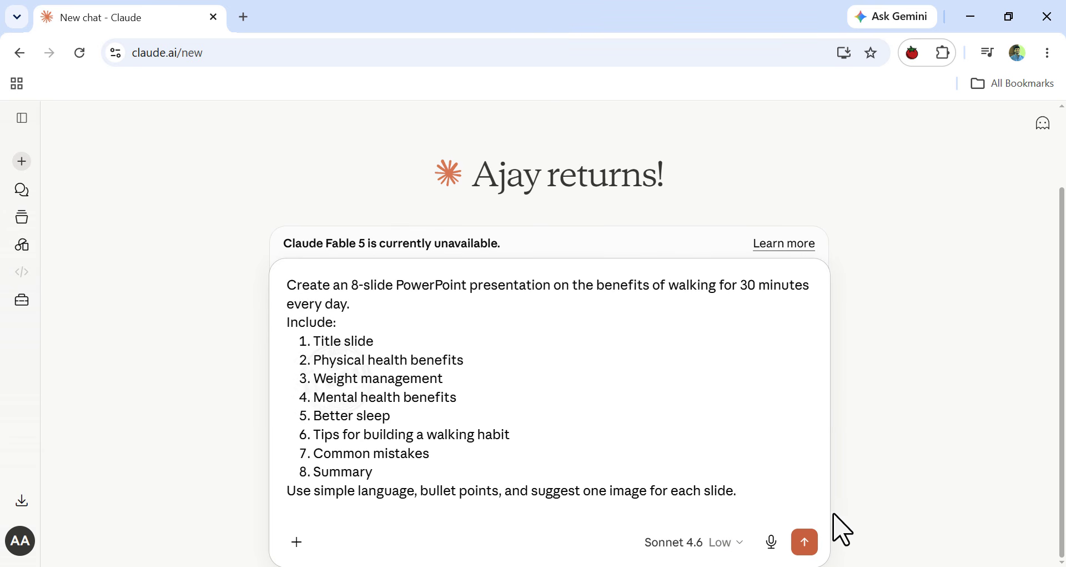
left_click(805, 541)
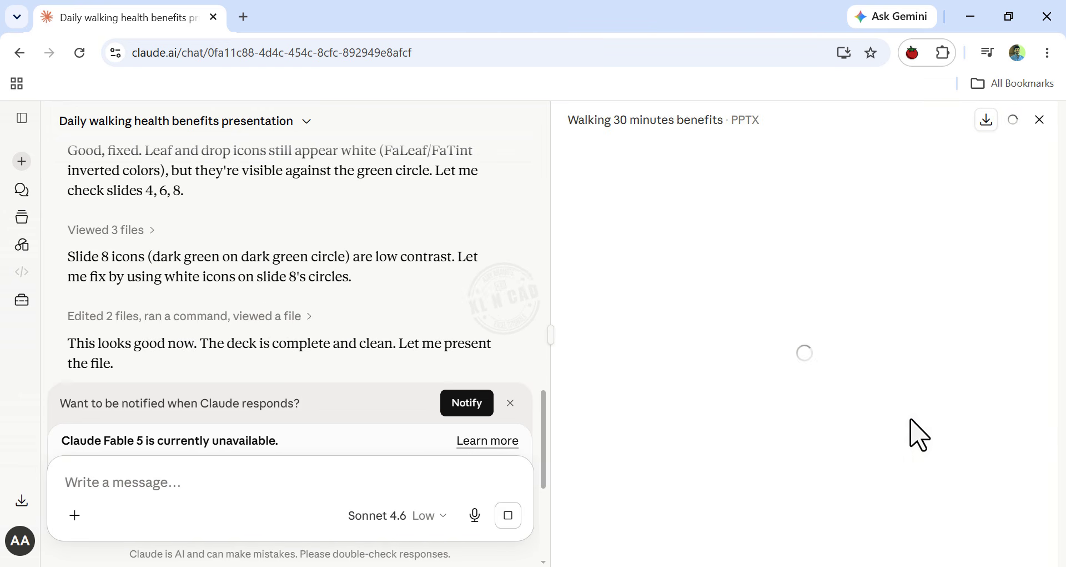
- Reload the preview of the generated presentation and look through its slides from first to last
scroll(488, 340, "down", 6)
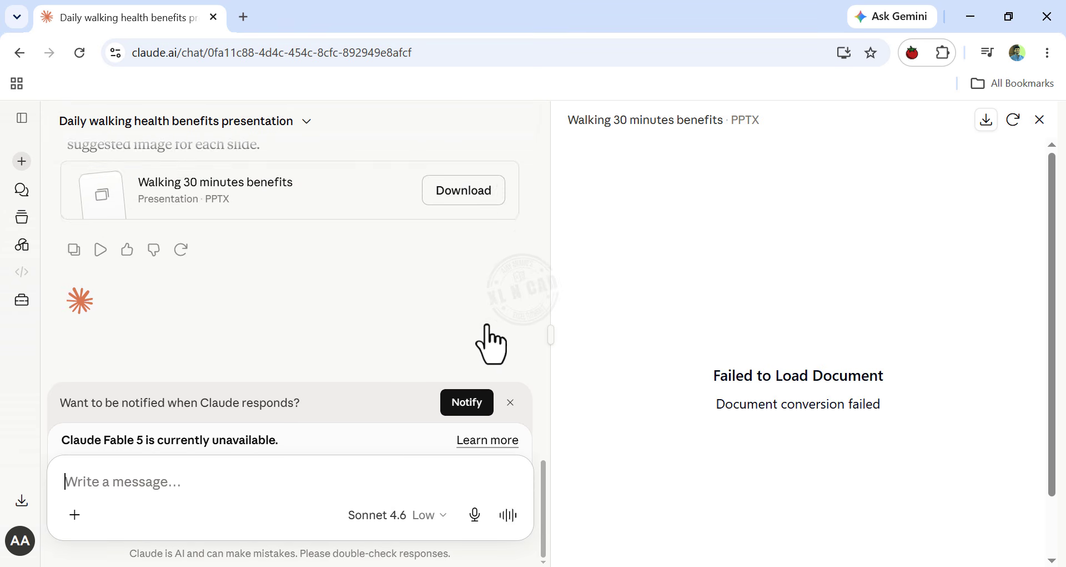
scroll(488, 341, "up", 2)
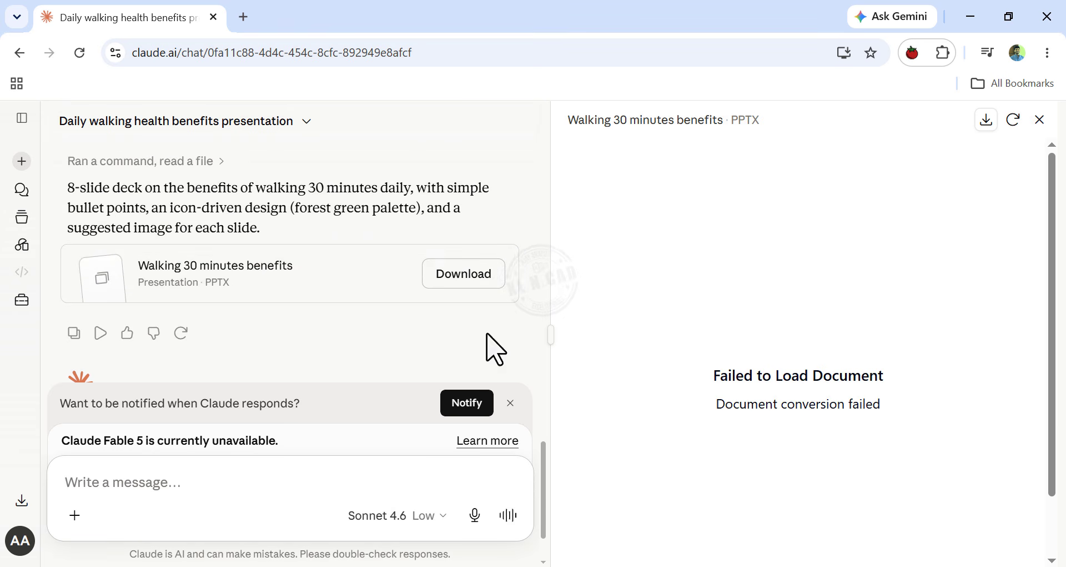
left_click(1014, 124)
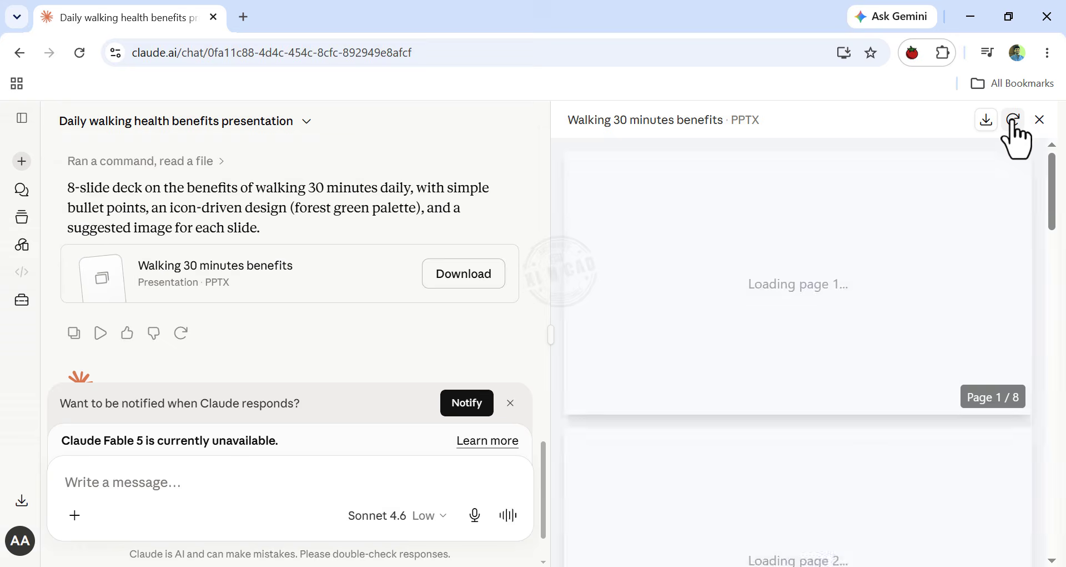
scroll(708, 253, "down", 20)
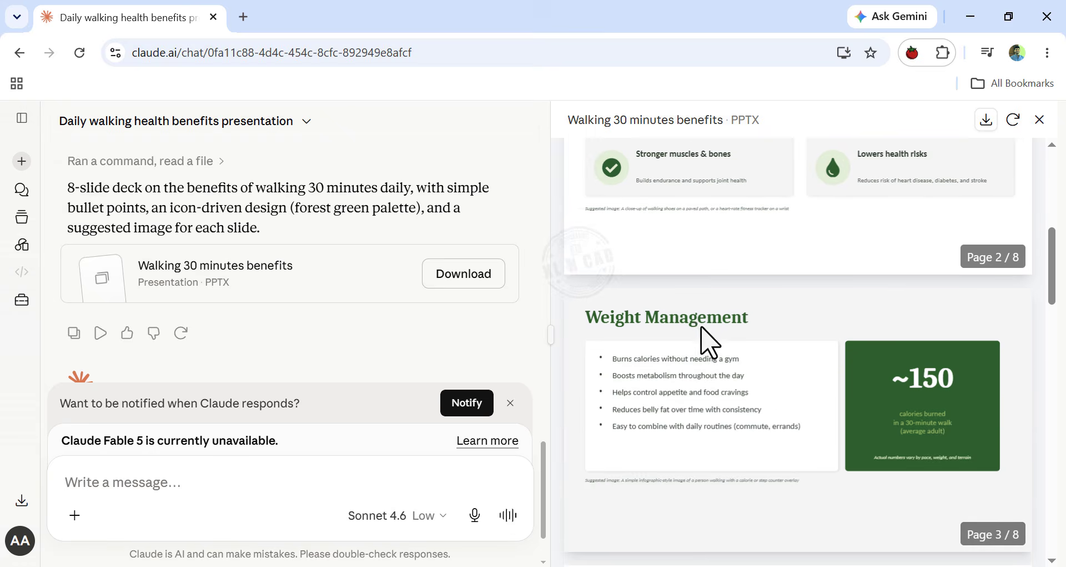
scroll(734, 456, "down", 6)
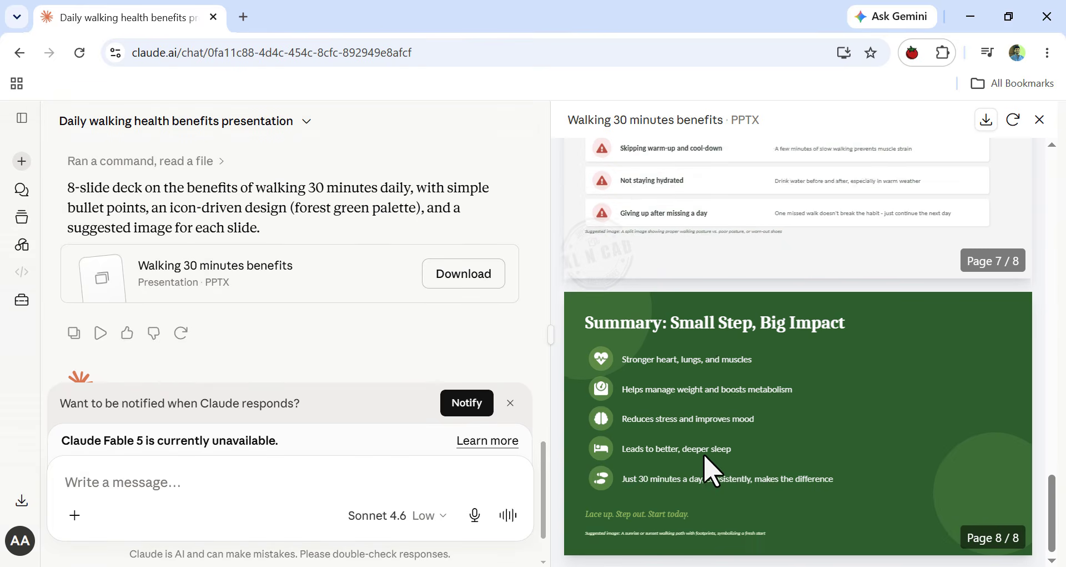
scroll(716, 444, "up", 20)
scroll(724, 444, "up", 1)
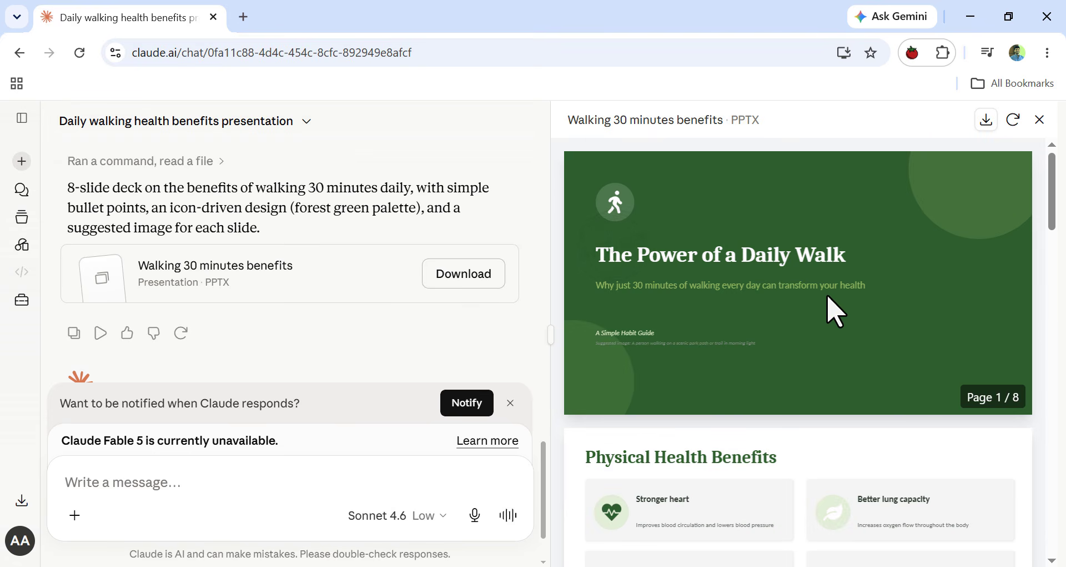
- Download the Walking 30 minutes benefits presentation and open it in PowerPoint with editing enabled
left_click(478, 284)
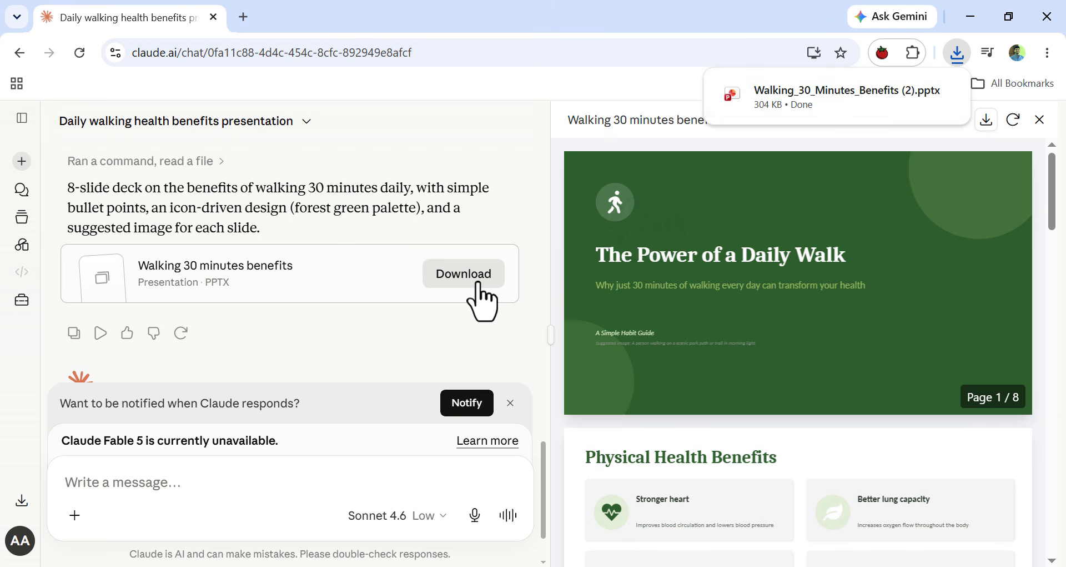
mouse_move(828, 109)
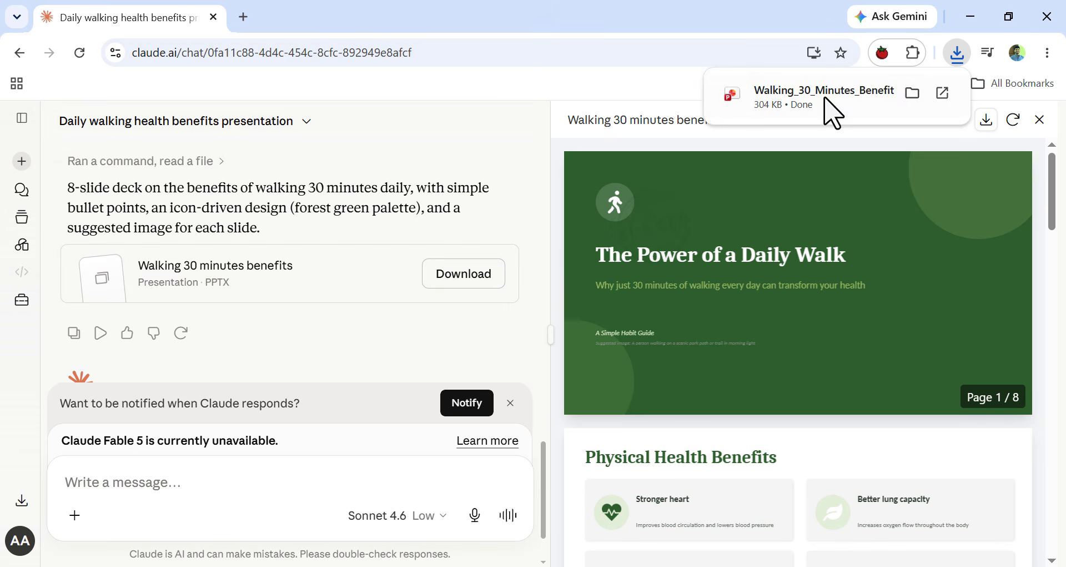
left_click(865, 117)
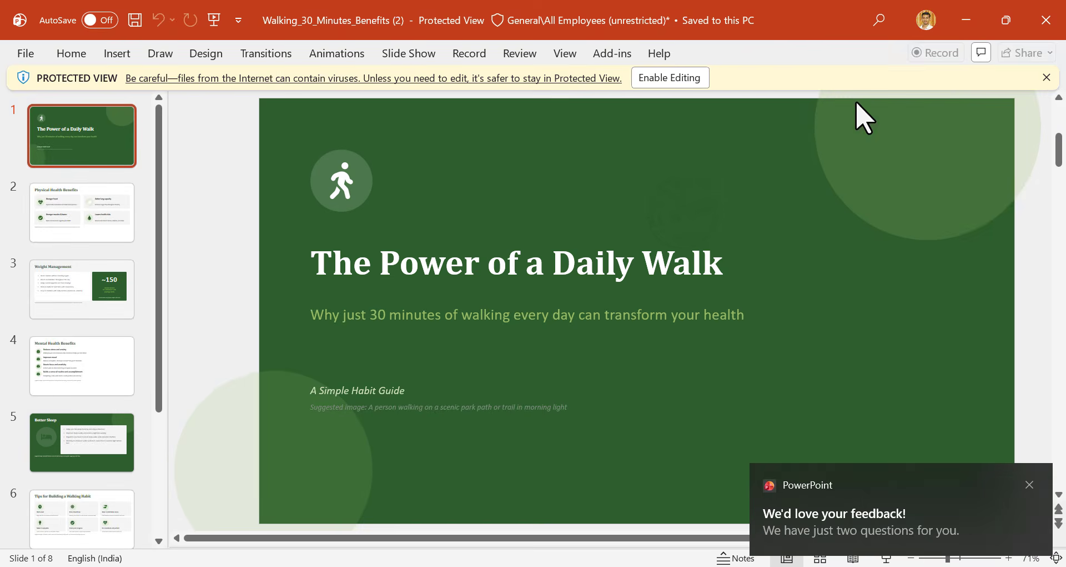
left_click(1029, 485)
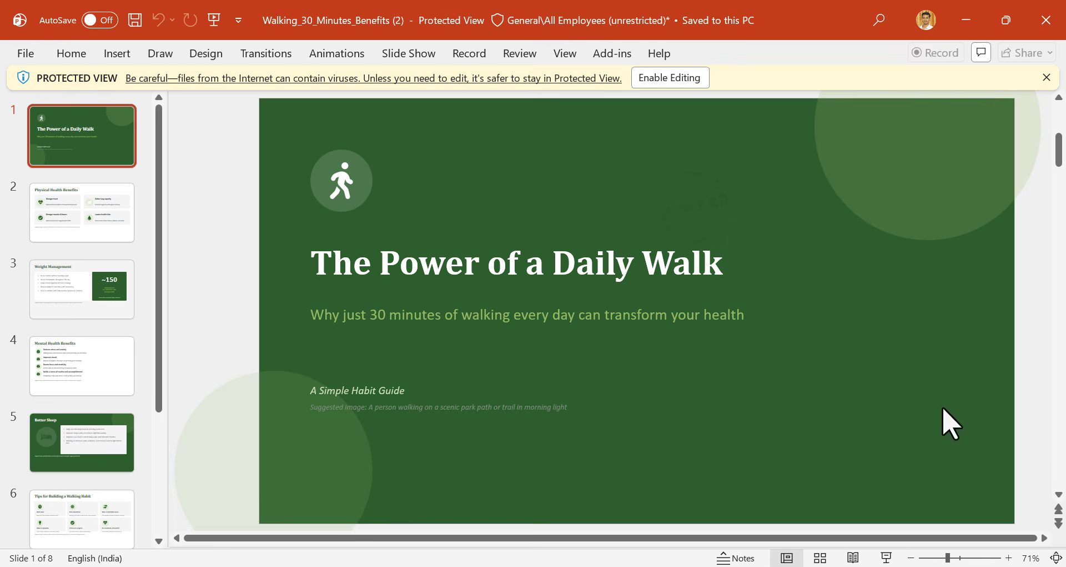
left_click(679, 82)
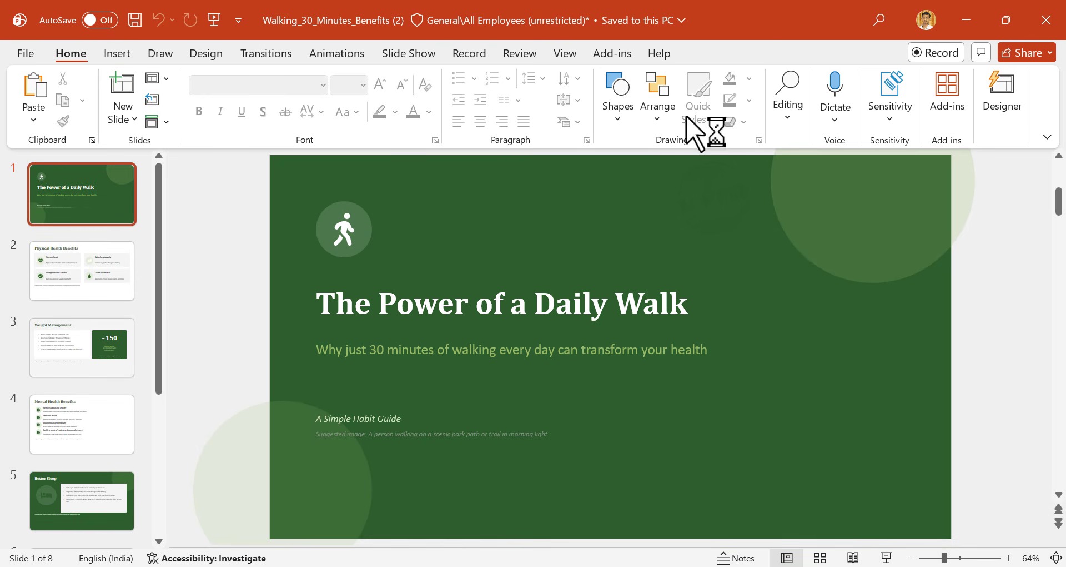
- Review the presentation by playing the slide show from the beginning through to the Summary slide, and exit the show
scroll(118, 345, "down", 3)
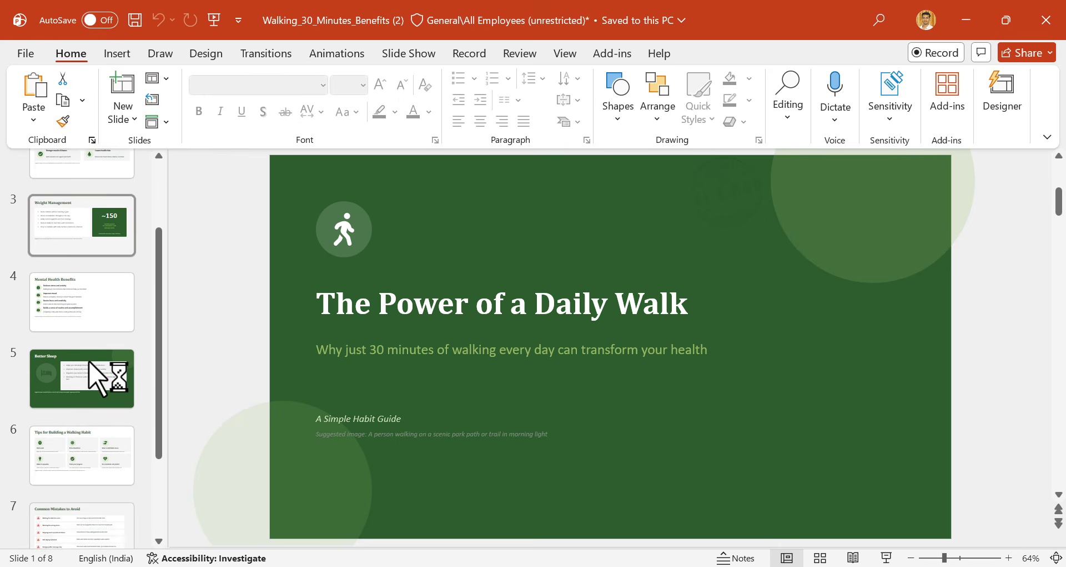
scroll(92, 367, "down", 3)
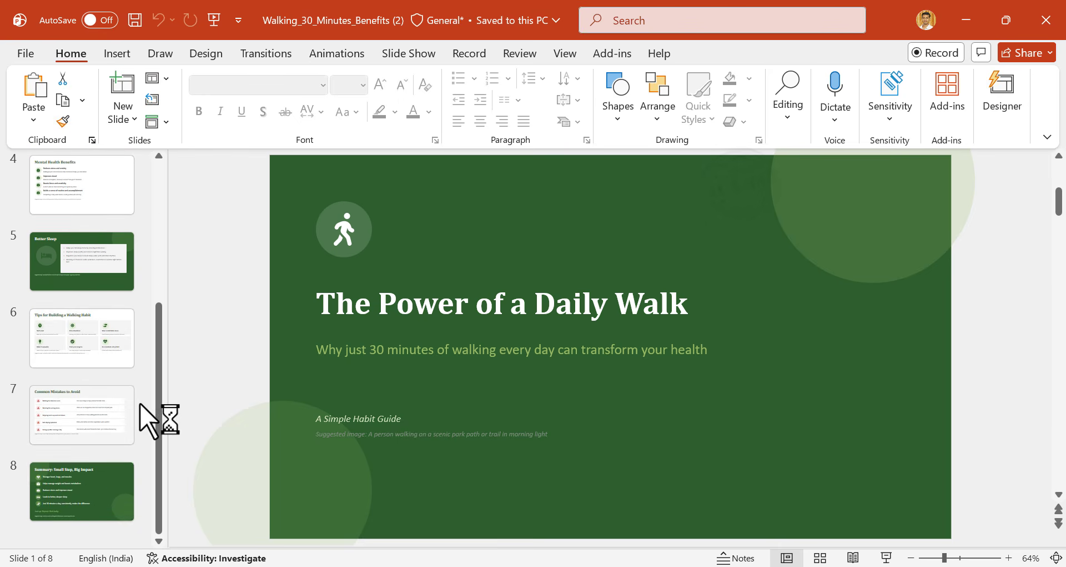
scroll(112, 365, "up", 6)
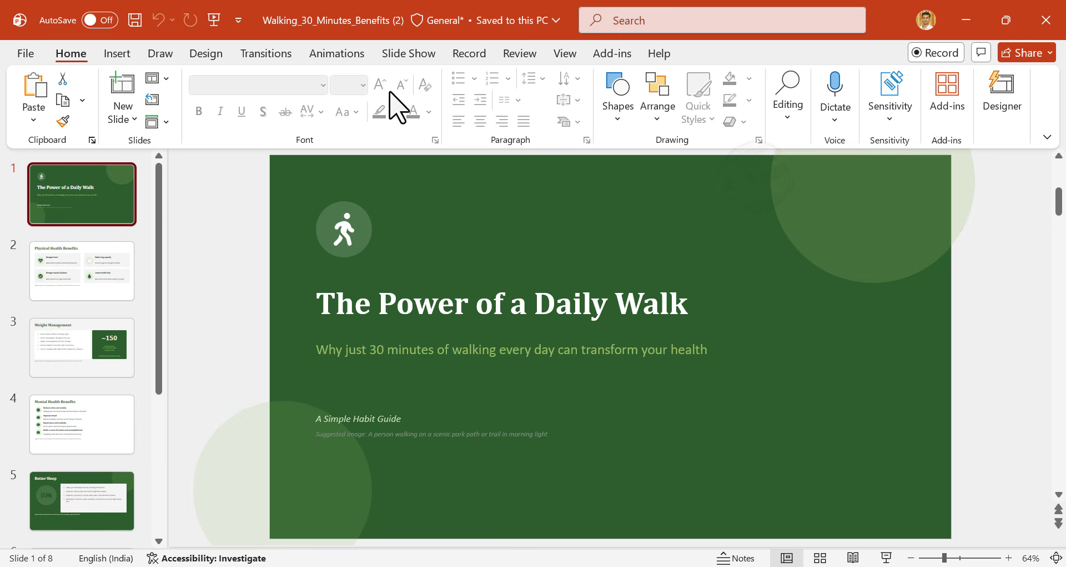
left_click(411, 54)
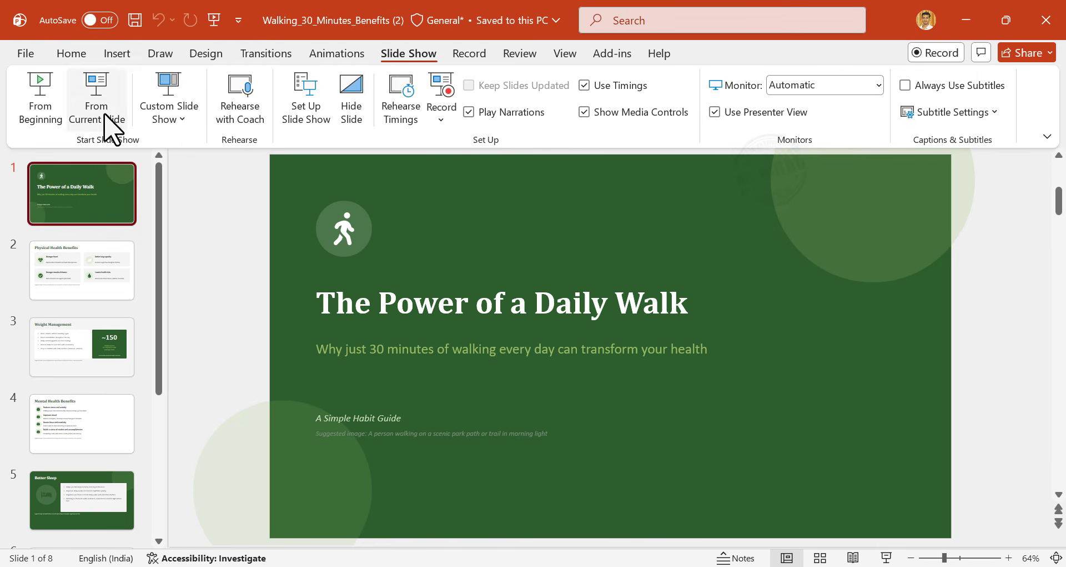
left_click(51, 119)
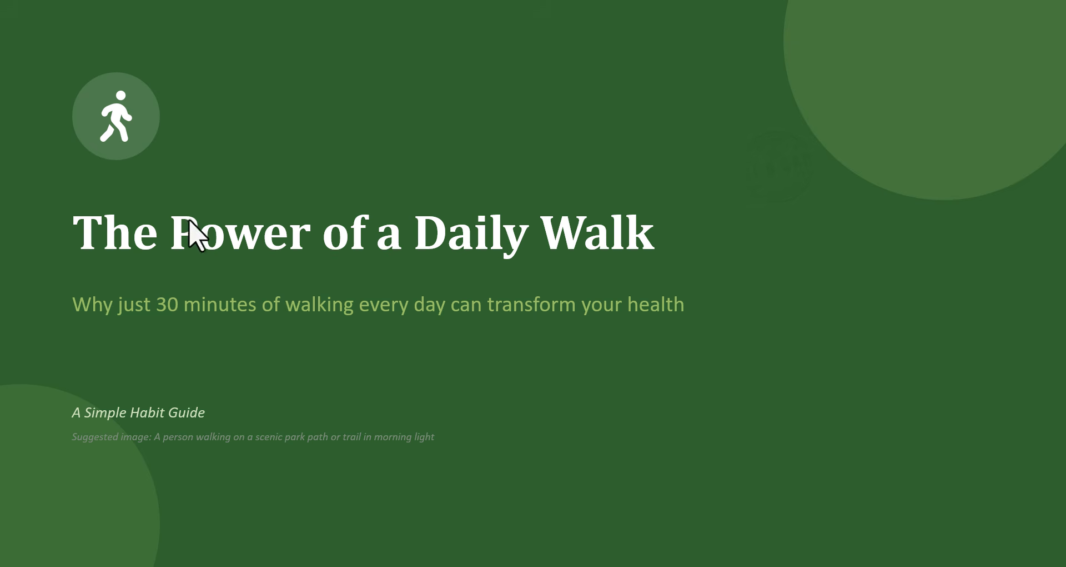
left_click(646, 427)
left_click(646, 428)
left_click(646, 428)
left_click(628, 427)
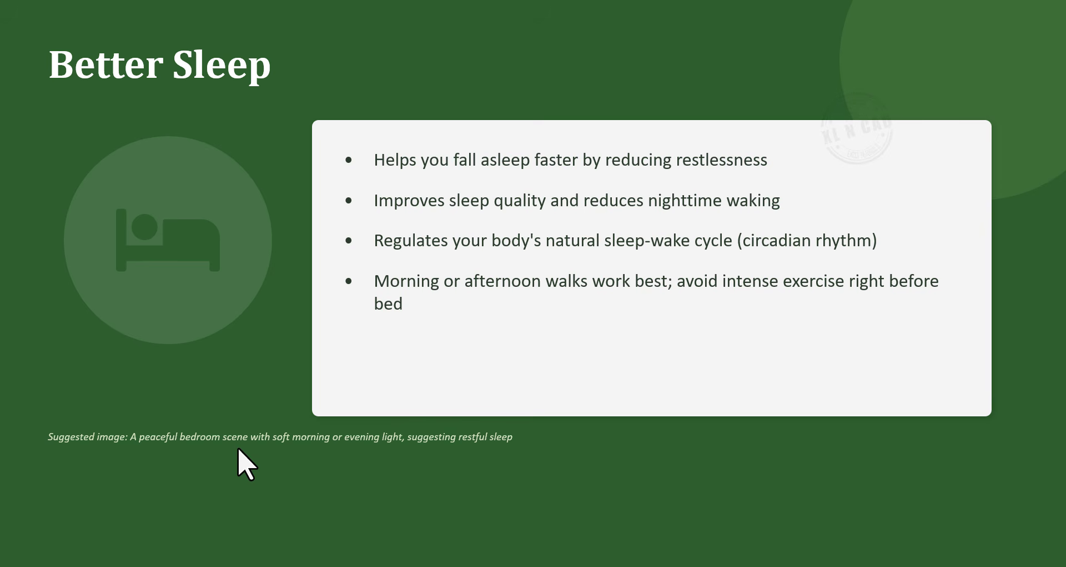
left_click(358, 461)
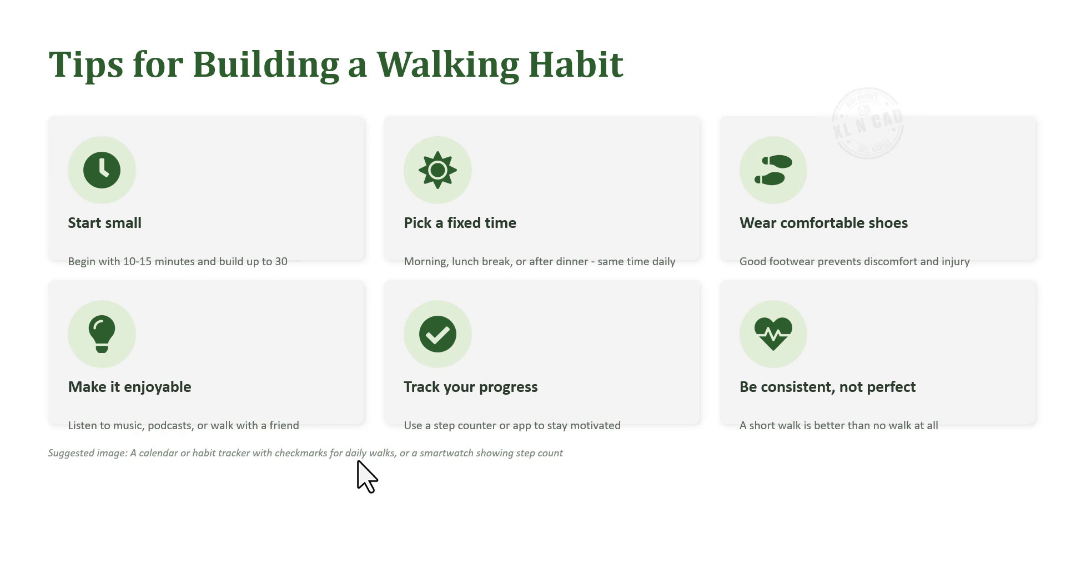
left_click(435, 503)
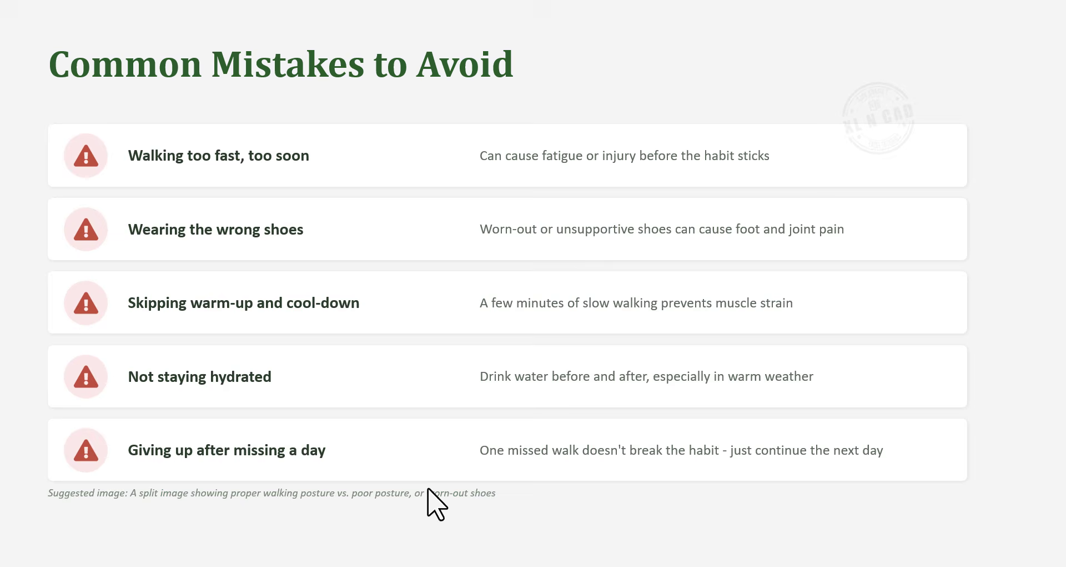
left_click(436, 503)
key("Escape")
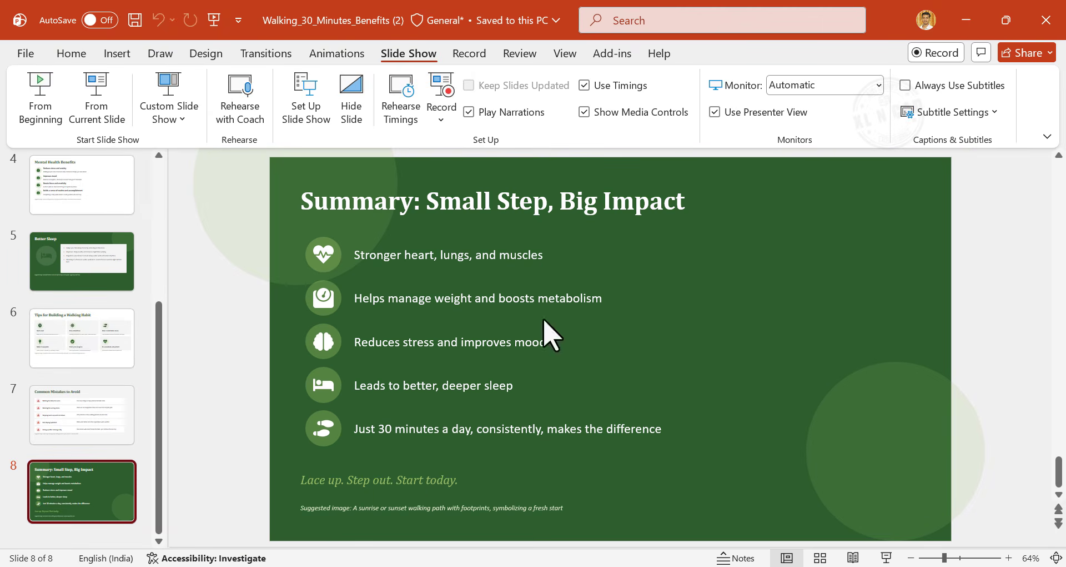
- Switch back to the Claude chat and submit the request "Design the presentation using a clean light blue color scheme"
scroll(426, 327, "up", 6)
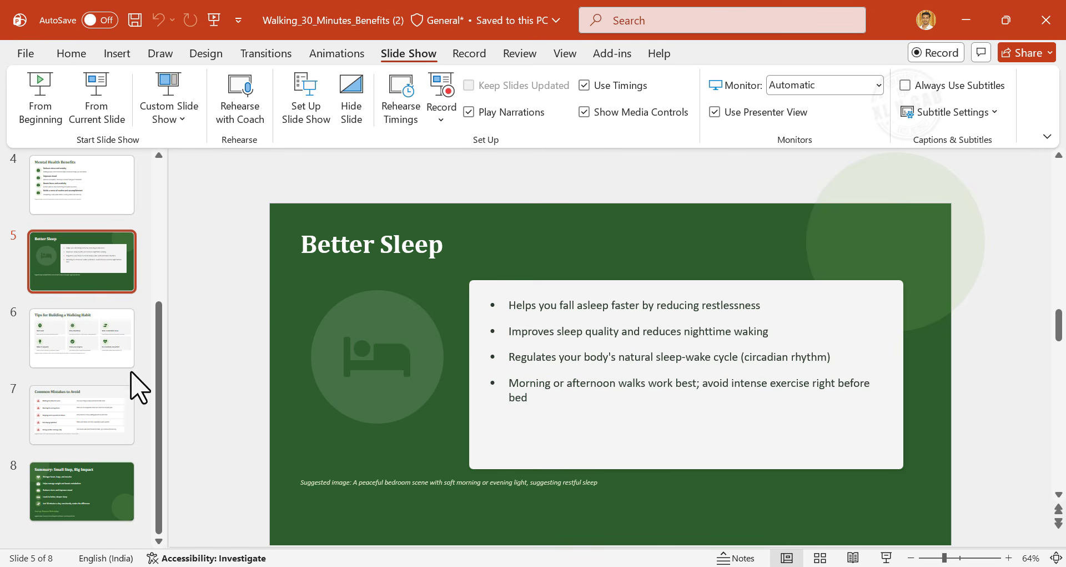
scroll(95, 369, "up", 5)
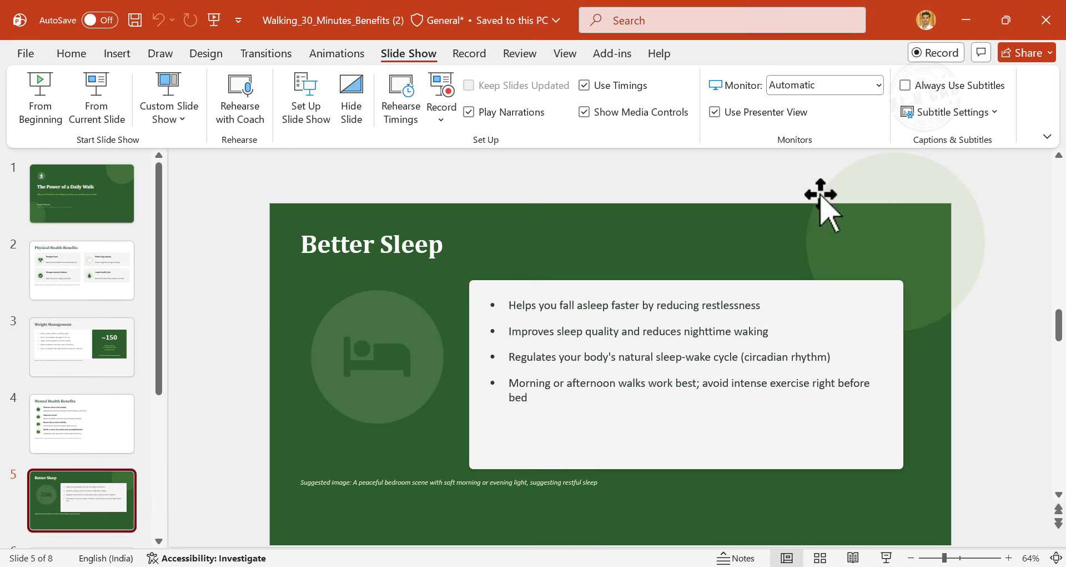
left_click(966, 23)
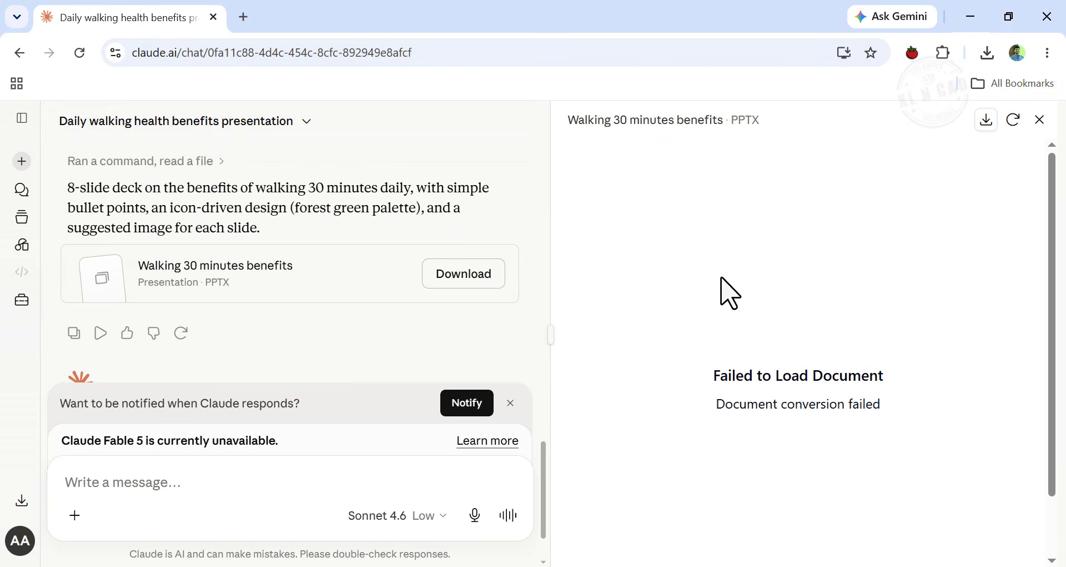
left_click(149, 481)
type("Design the presentation using a clean light blue color scheme")
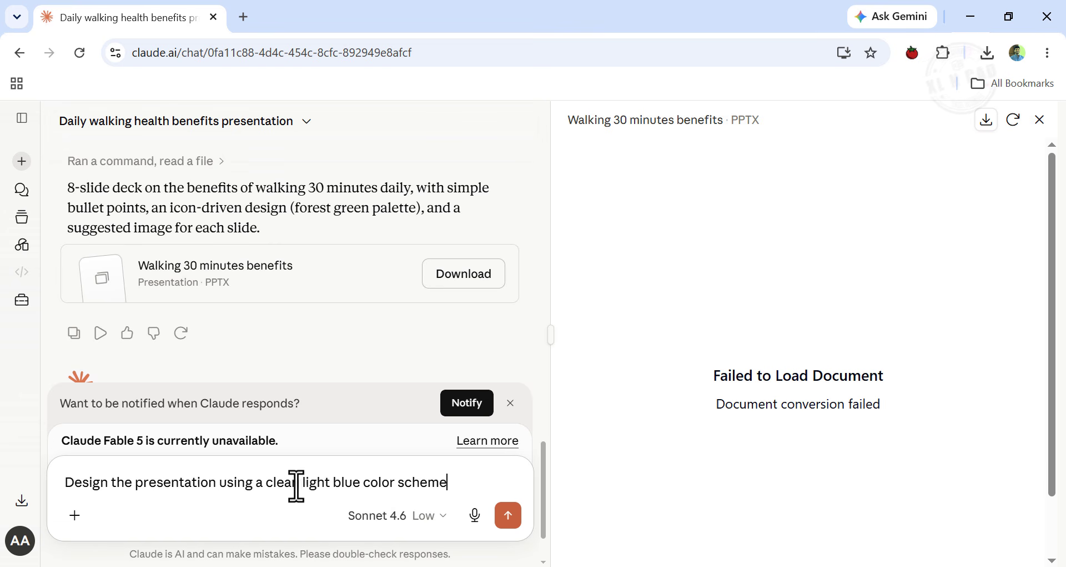
left_click(508, 515)
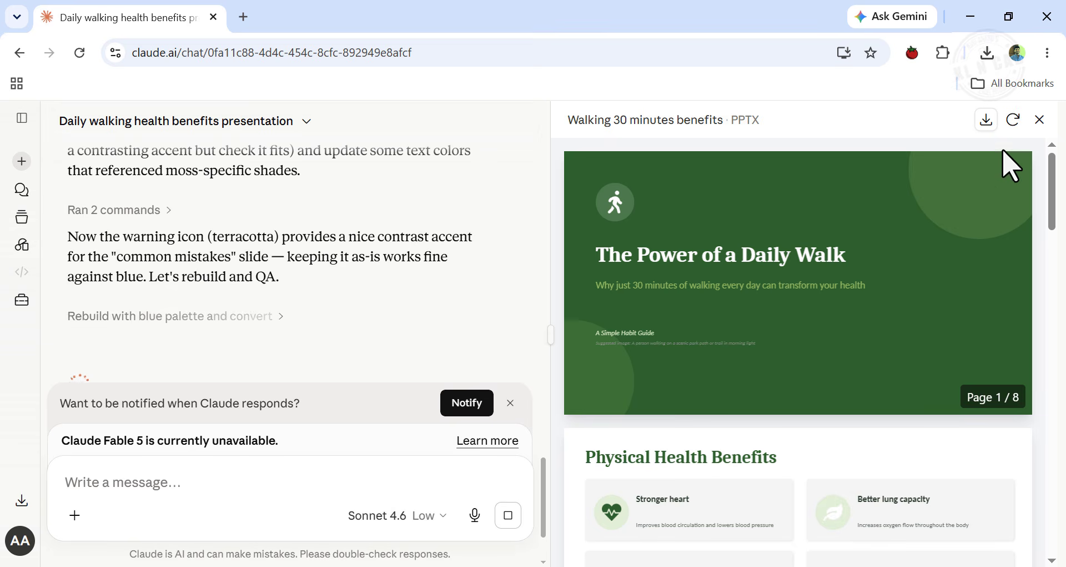
- Close the old presentation preview in Claude, then download the updated Walking 30 minutes benefits file and open it in PowerPoint
left_click(1039, 120)
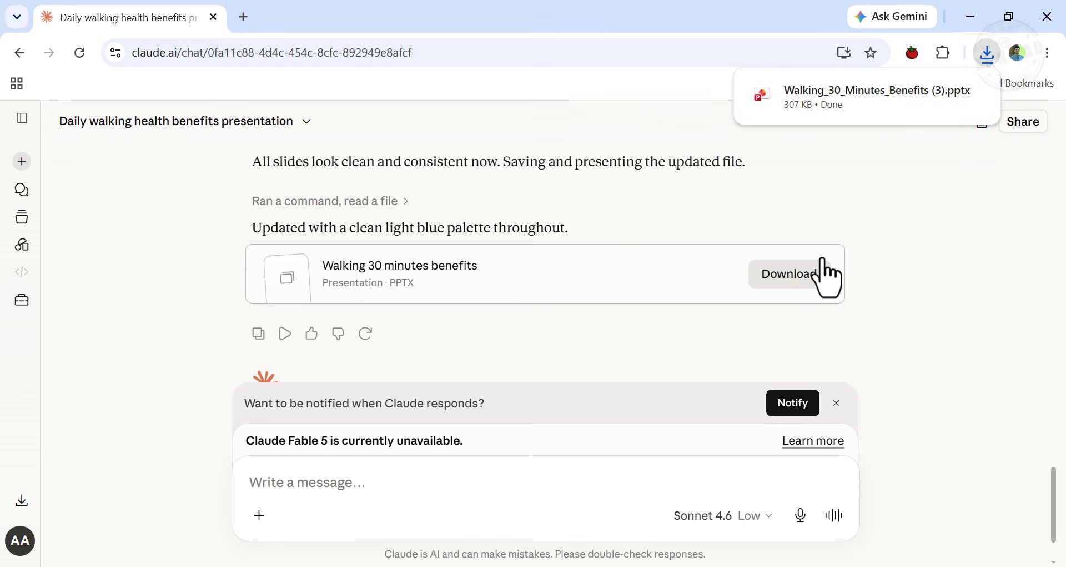
left_click(885, 106)
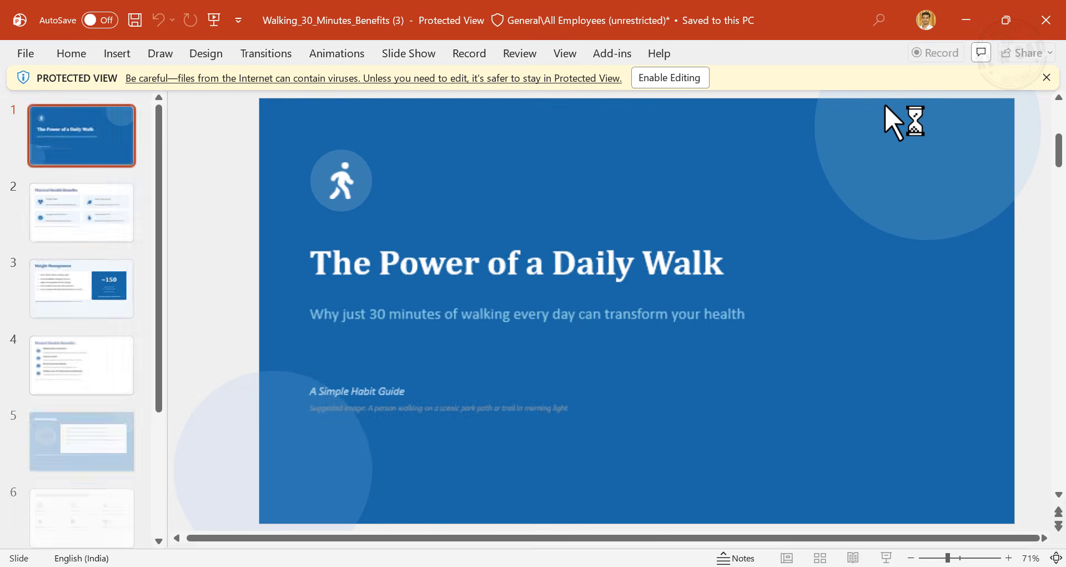